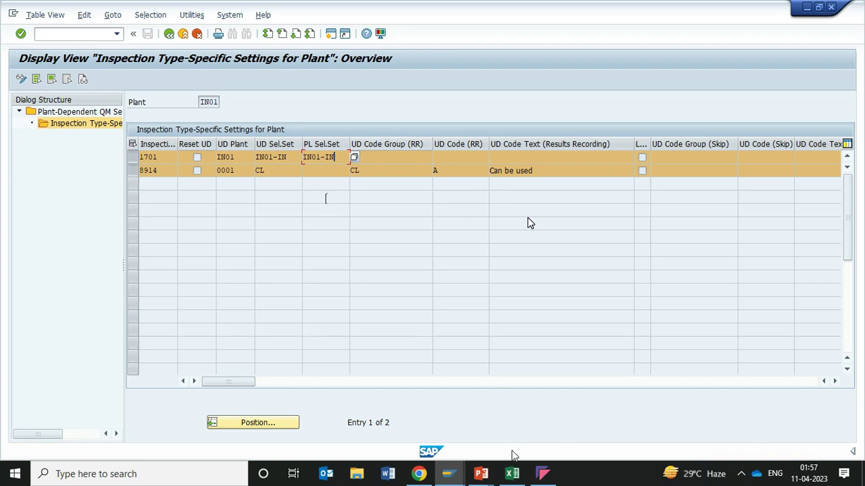
Step: Switch to the Transport Request workbook in Excel and copy the request number D13K900155 from the first entry
{"action": "mouse_move", "coordinate": [512, 474]}
{"action": "left_click", "coordinate": [524, 446]}
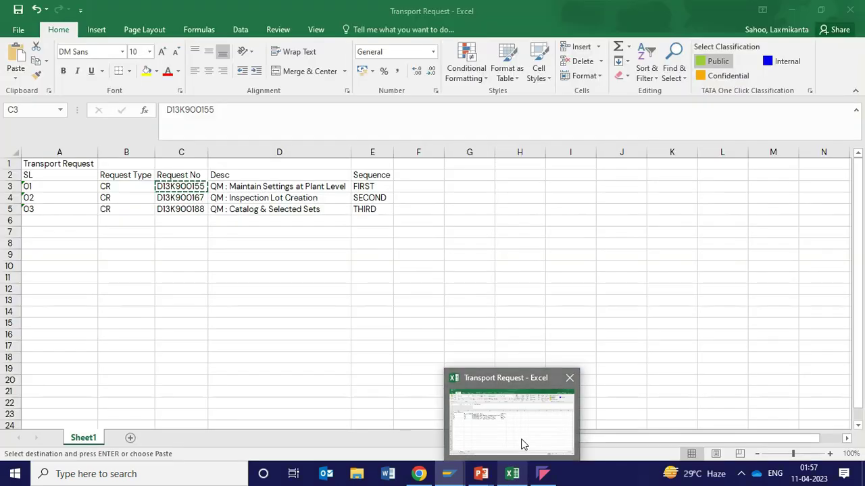
{"action": "key", "text": "Escape"}
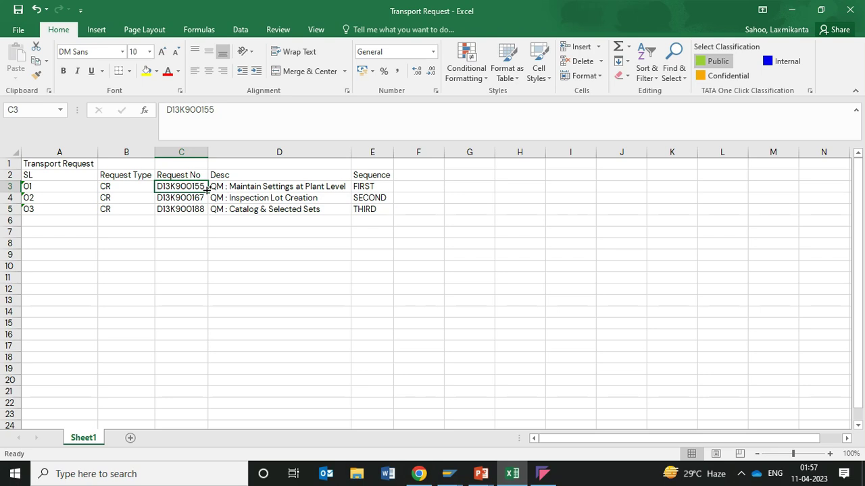
{"action": "key", "text": "ctrl+c"}
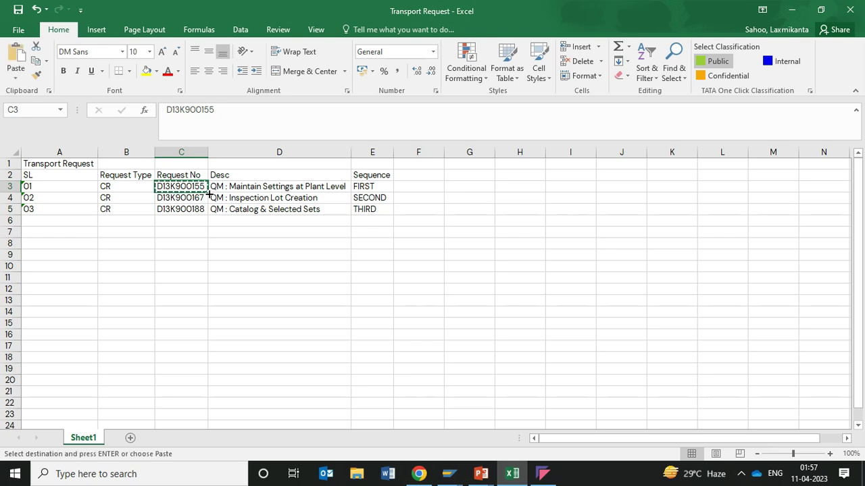
Step: Switch to SAP's Copy Data from Transports window and enter D13K900155 as the request/task
{"action": "key", "text": "alt+Tab"}
{"action": "key", "text": "alt+Tab"}
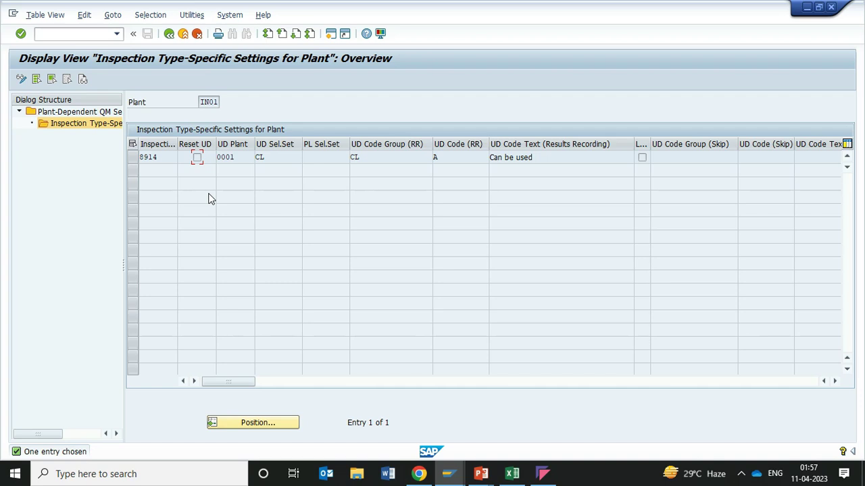
{"action": "key", "text": "alt+Tab"}
{"action": "key", "text": "alt+Tab"}
{"action": "key", "text": "alt+Tab"}
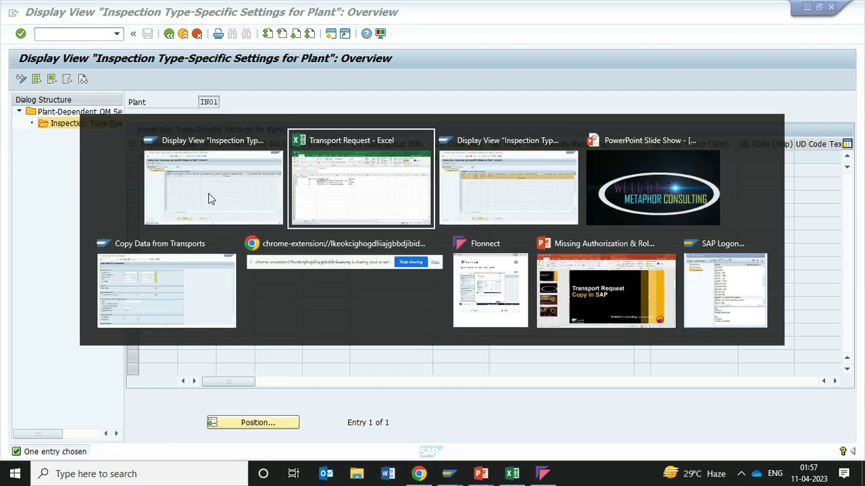
{"action": "key", "text": "alt+Tab"}
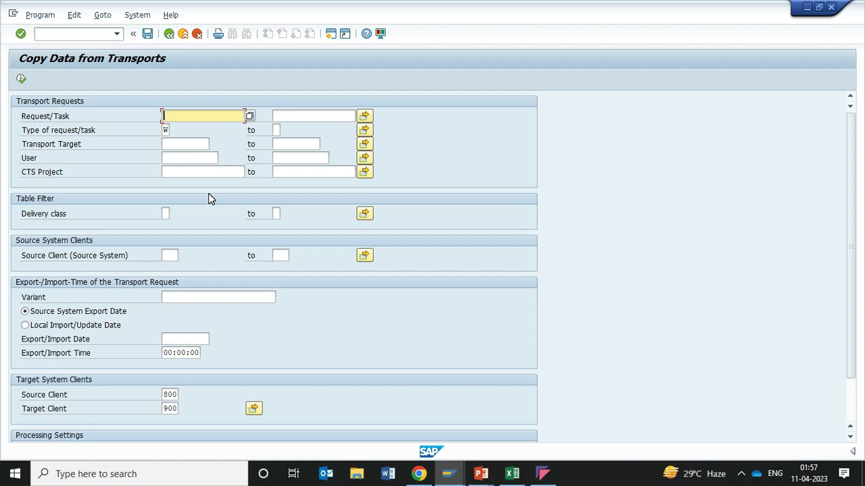
{"action": "key", "text": "ctrl+v"}
{"action": "left_click", "coordinate": [169, 395]}
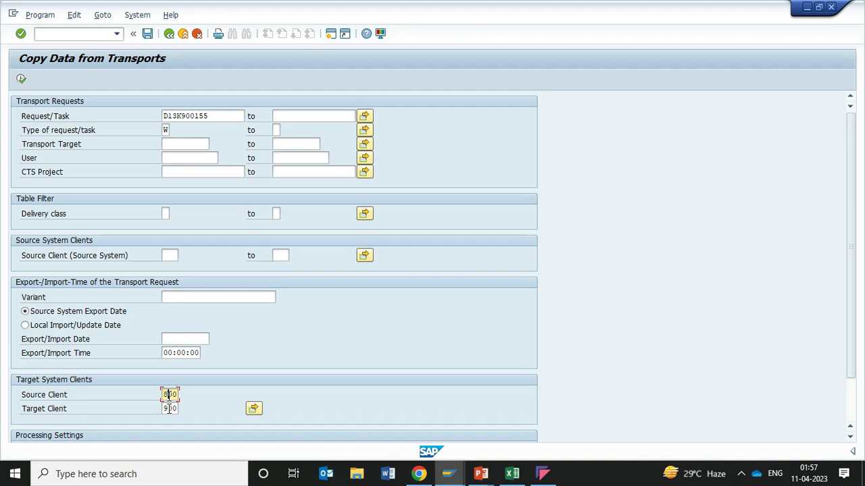
Step: Switch to the other SAP session and leave plant IN01's inspection type-specific settings, returning to the Display IMG structure
{"action": "key", "text": "alt+Tab"}
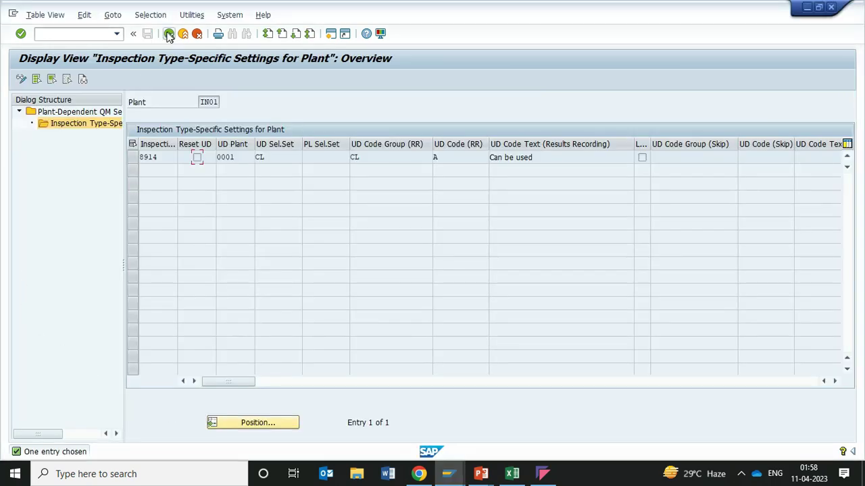
{"action": "left_click", "coordinate": [169, 34]}
{"action": "left_click", "coordinate": [169, 34]}
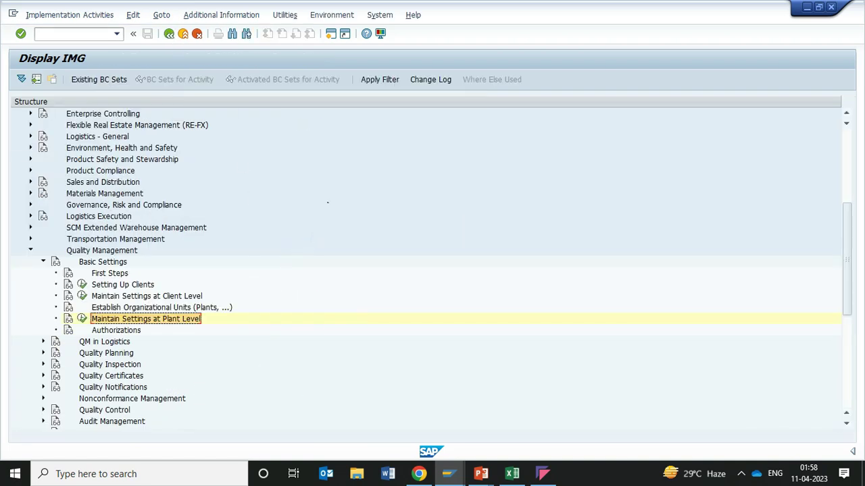
Step: Return to Copy Data from Transports, check the processing settings and execute the copy of D13K900155 from client 800 to client 900
{"action": "key", "text": "alt+Tab"}
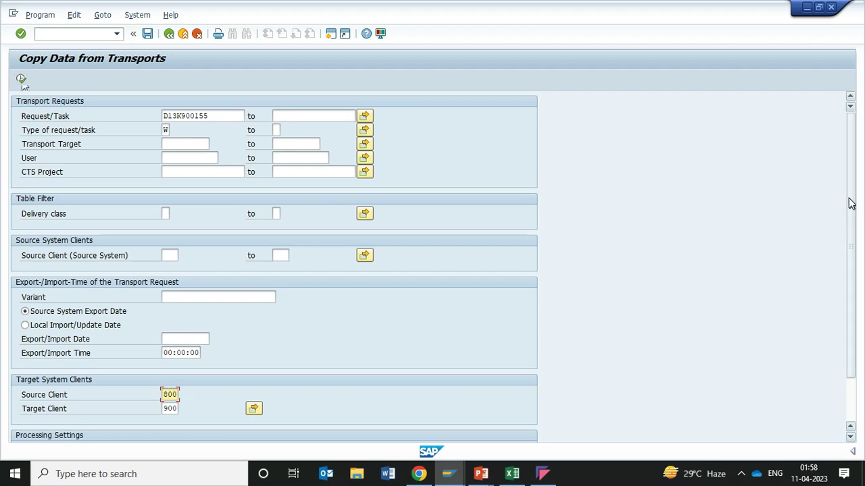
{"action": "left_click_drag", "start_coordinate": [852, 204], "coordinate": [855, 285]}
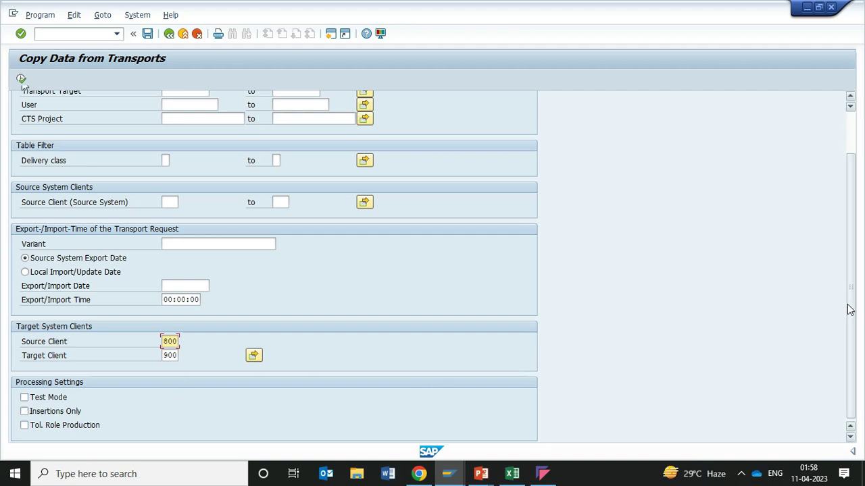
{"action": "left_click_drag", "start_coordinate": [853, 291], "coordinate": [855, 223]}
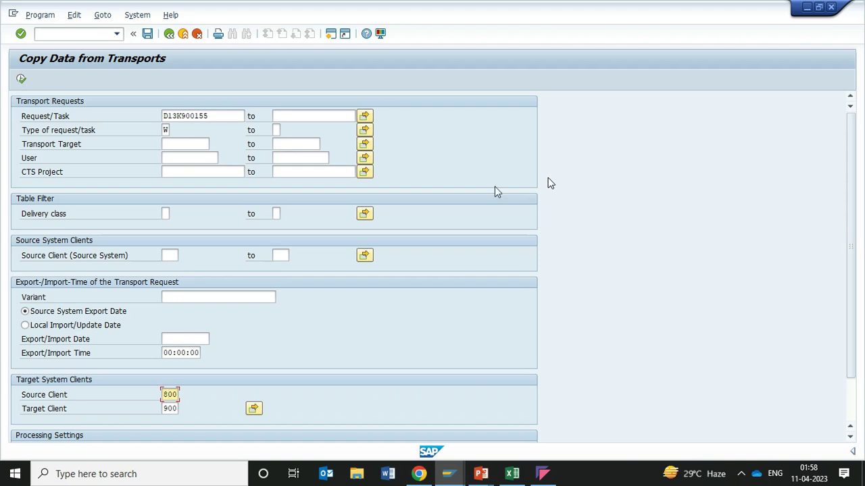
{"action": "left_click", "coordinate": [168, 131]}
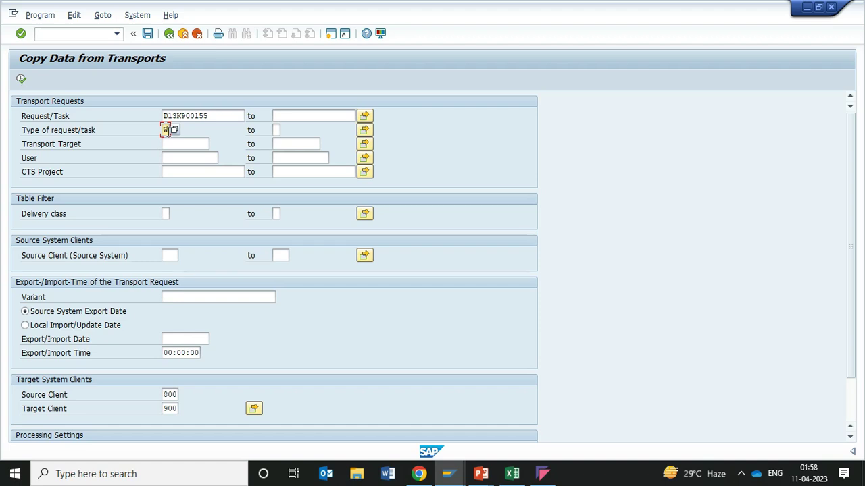
{"action": "left_click", "coordinate": [21, 79]}
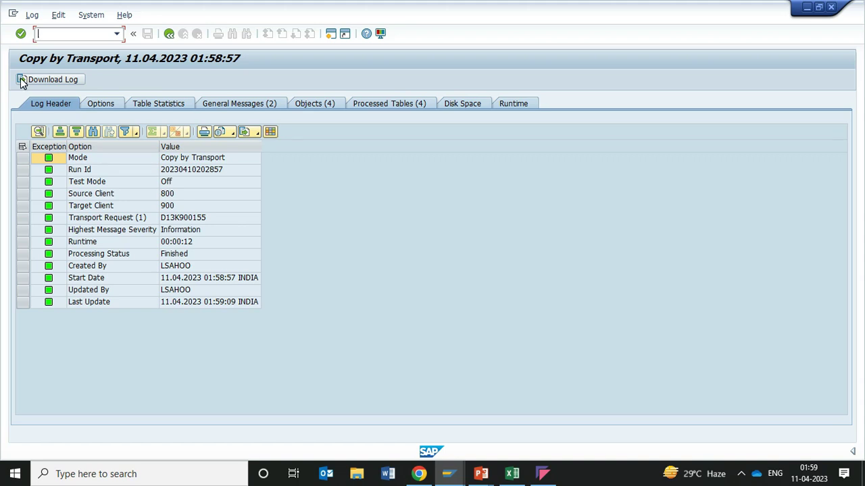
Step: Examine the copy log's processing status, start date, transport request and table statistics, and return to the selection screen
{"action": "left_click", "coordinate": [187, 256]}
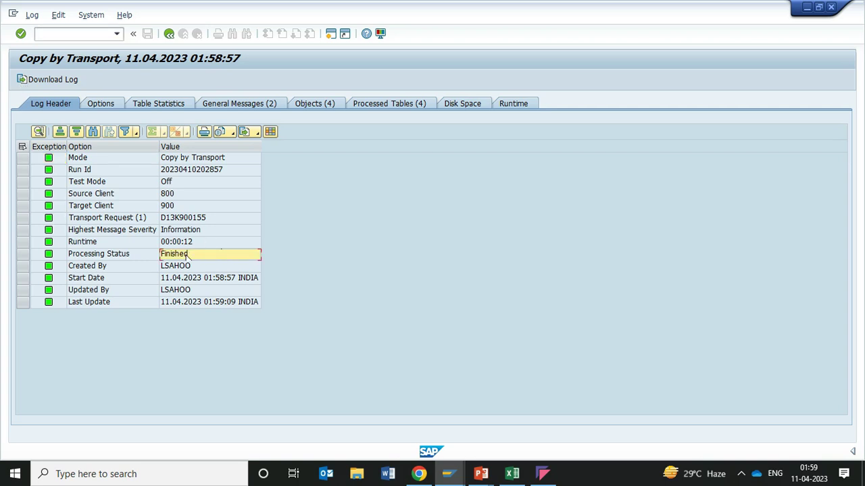
{"action": "left_click", "coordinate": [214, 279]}
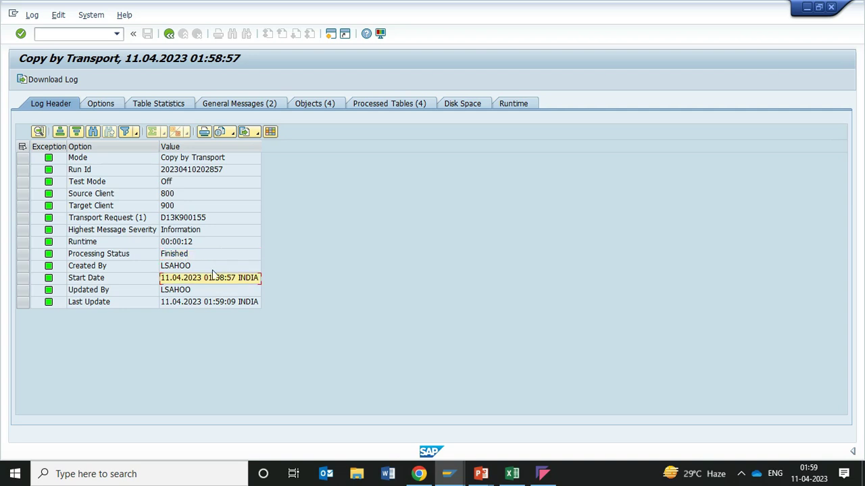
{"action": "left_click", "coordinate": [200, 220]}
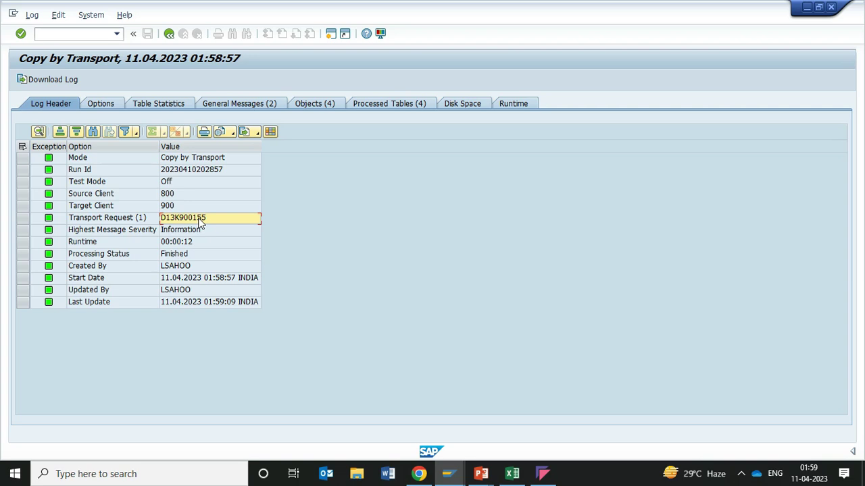
{"action": "left_click", "coordinate": [165, 107]}
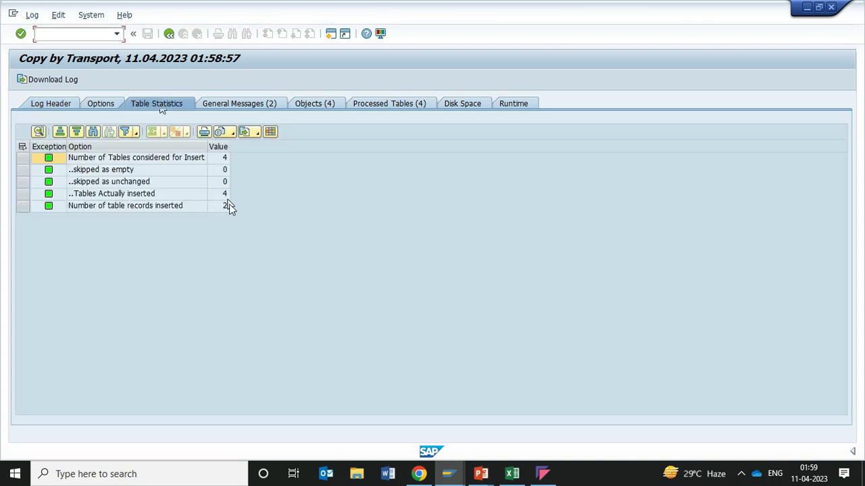
{"action": "left_click", "coordinate": [225, 206]}
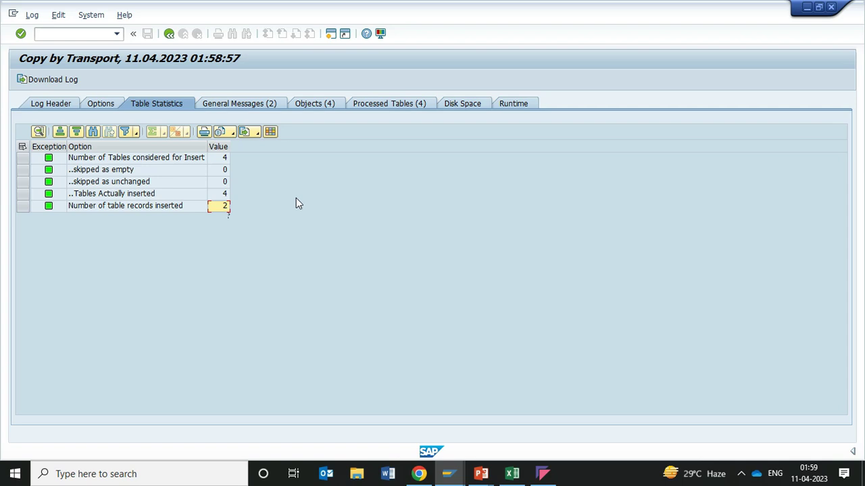
{"action": "left_click", "coordinate": [169, 34]}
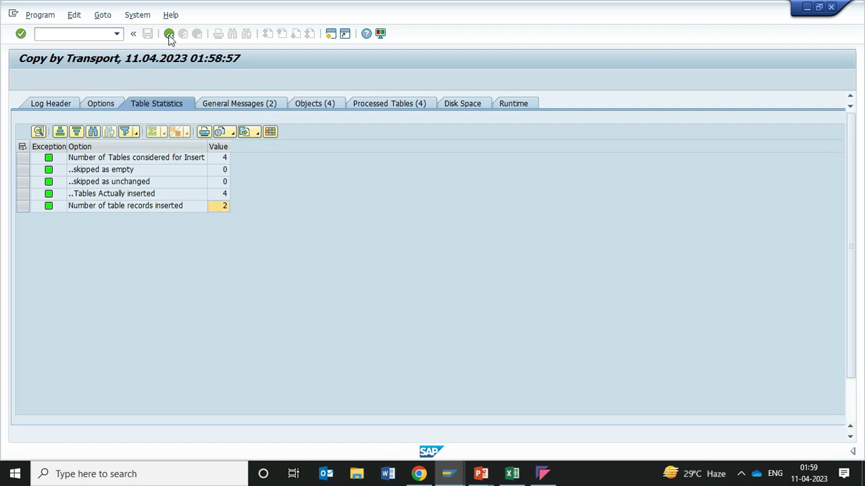
{"action": "left_click", "coordinate": [169, 33]}
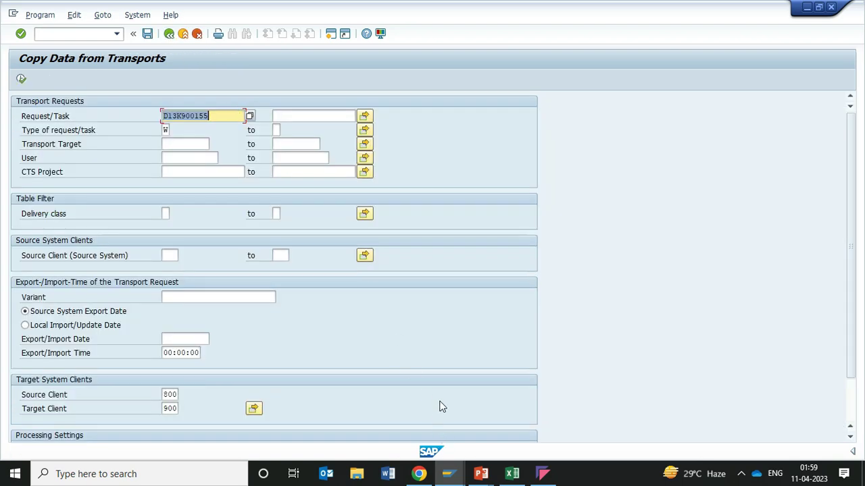
Step: Switch to the IMG session, open Maintain Settings at Plant Level and display the inspection type-specific settings for plant IN01
{"action": "key", "text": "alt+Tab"}
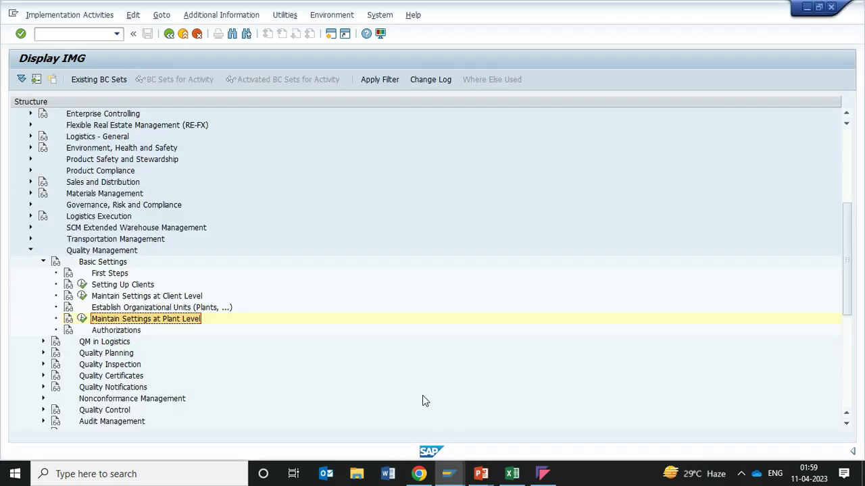
{"action": "left_click", "coordinate": [82, 319]}
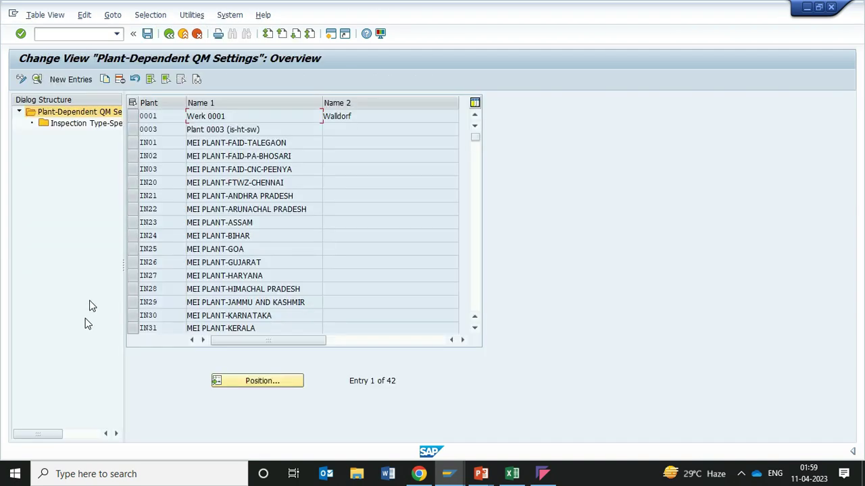
{"action": "double_click", "coordinate": [97, 128]}
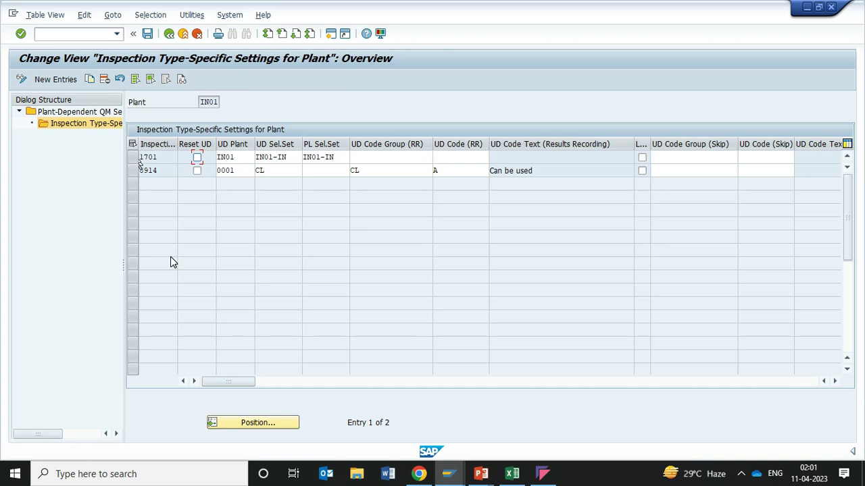
Step: Switch from SAP to the PowerPoint slide show
{"action": "key", "text": "alt+Tab"}
{"action": "key", "text": "alt+Tab"}
{"action": "key", "text": "alt+Tab"}
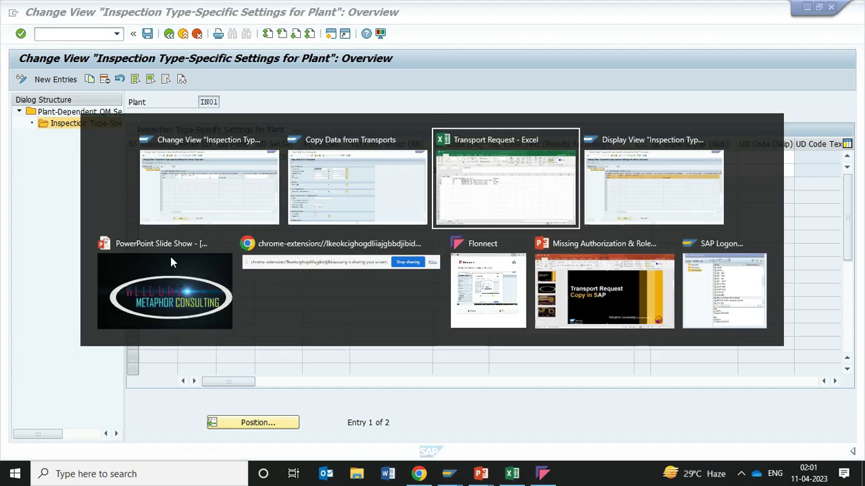
{"action": "key", "text": "alt+Tab"}
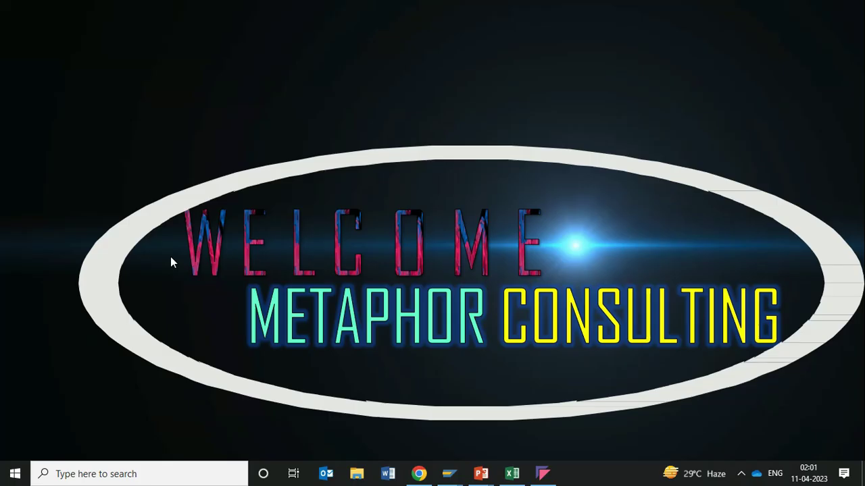